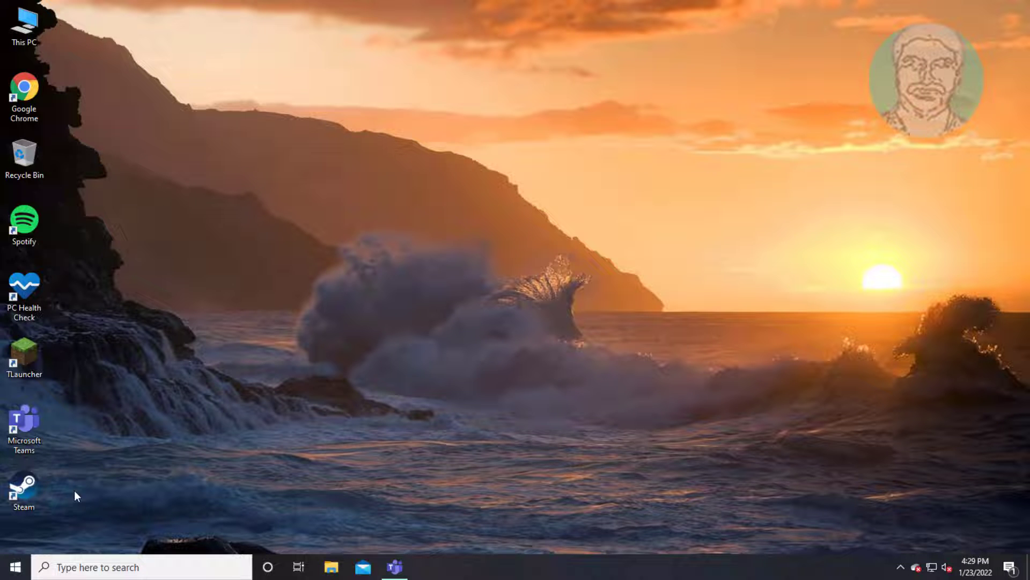
Run the Windows Store Apps troubleshooter from Additional troubleshooters and close it when finished
click(15, 566)
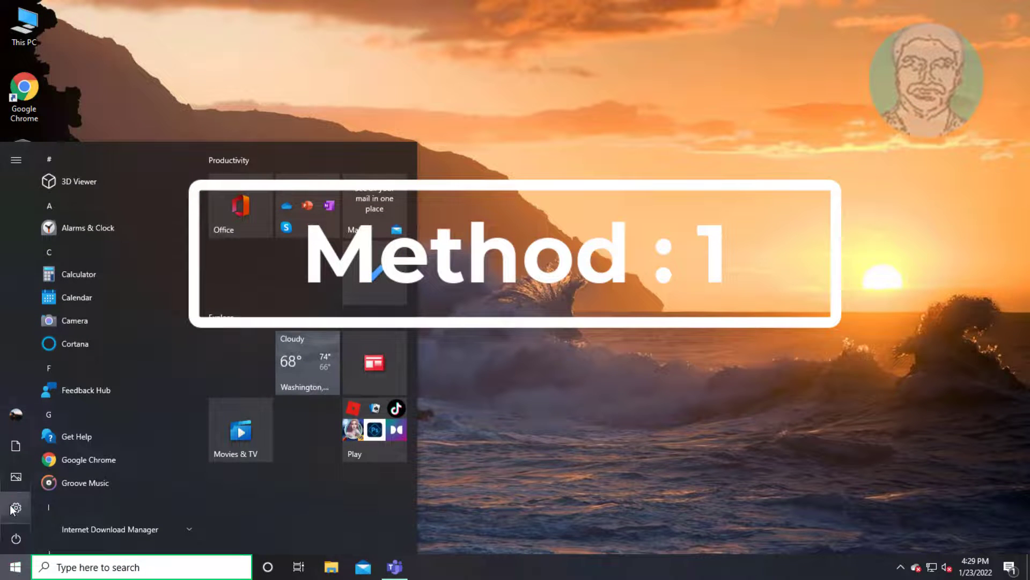
click(15, 508)
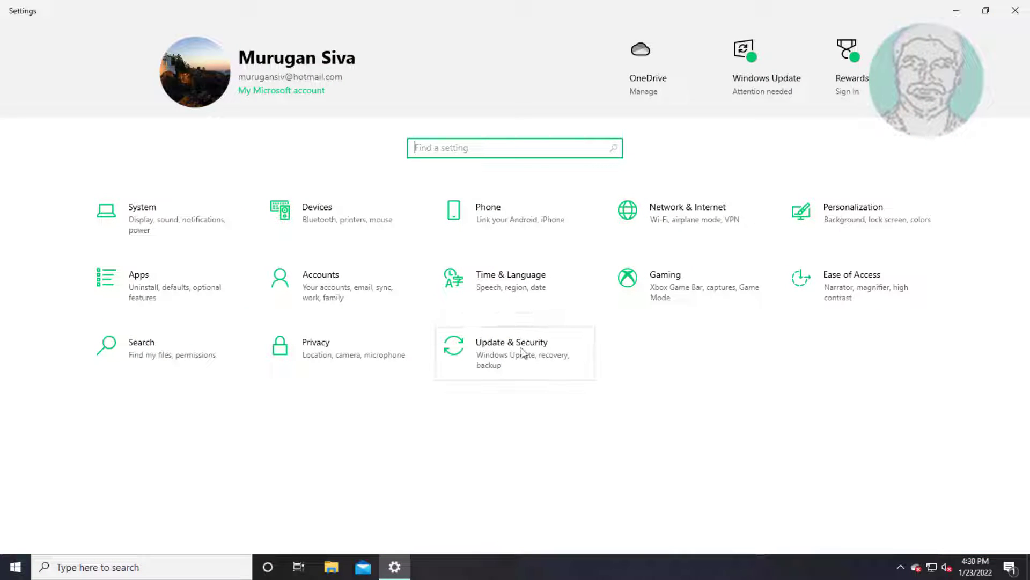
click(520, 346)
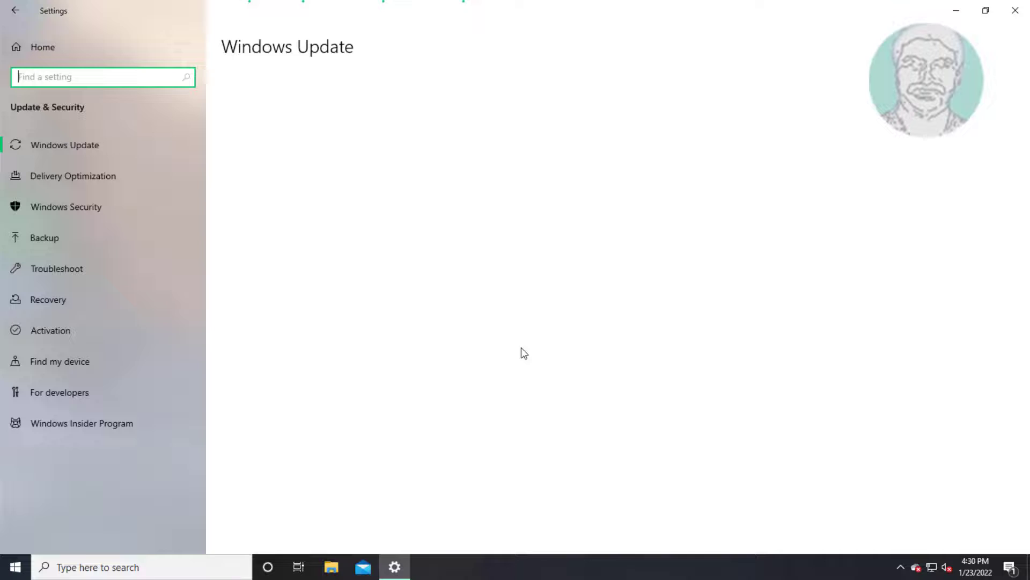
click(74, 267)
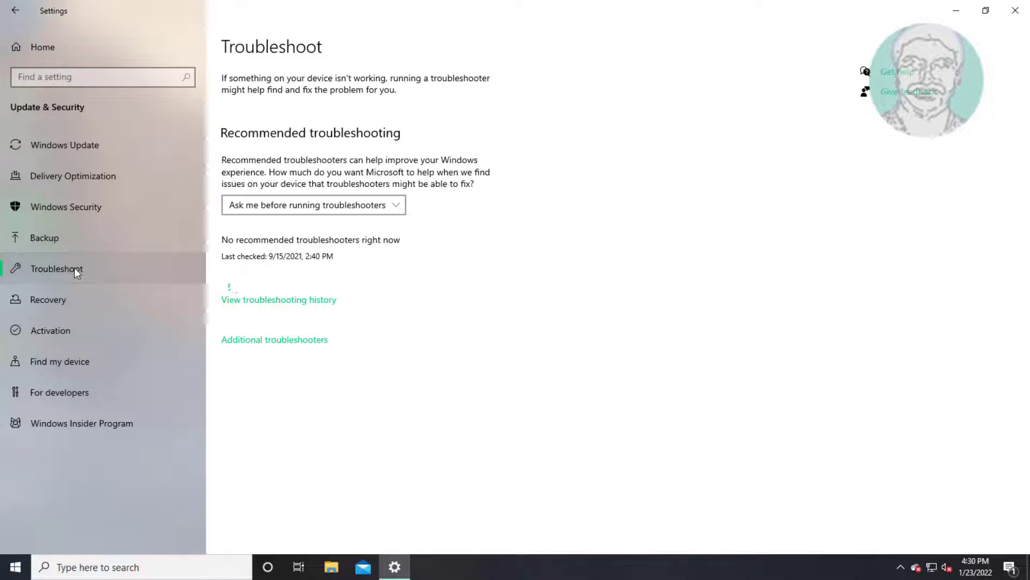
click(294, 342)
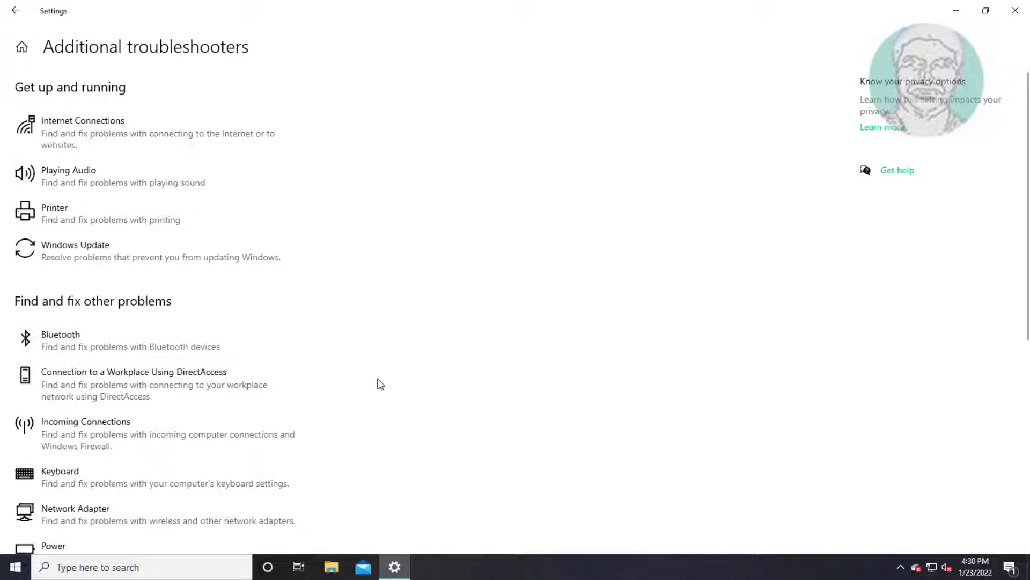
scroll(380, 383, down, 3)
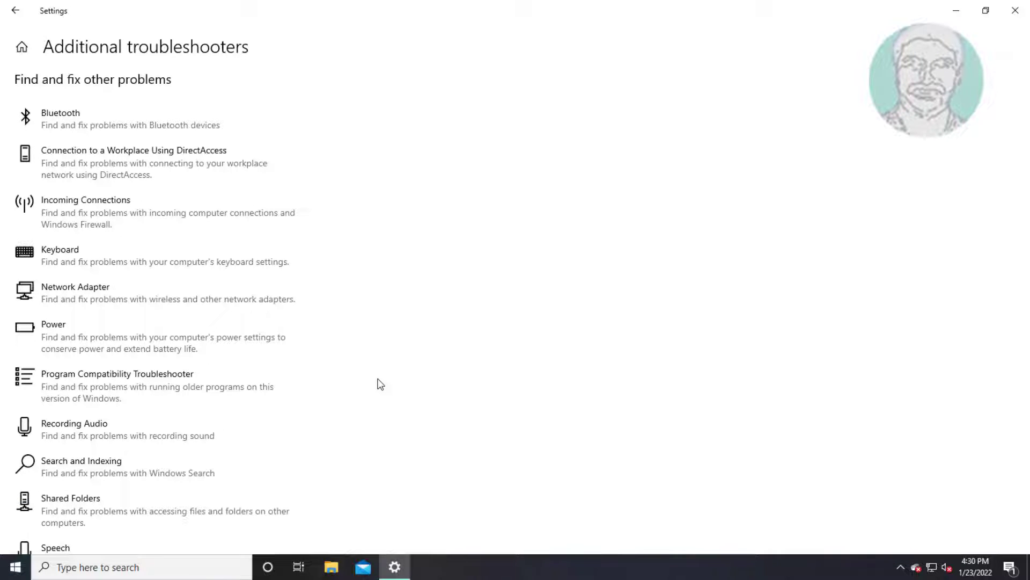
scroll(380, 384, down, 3)
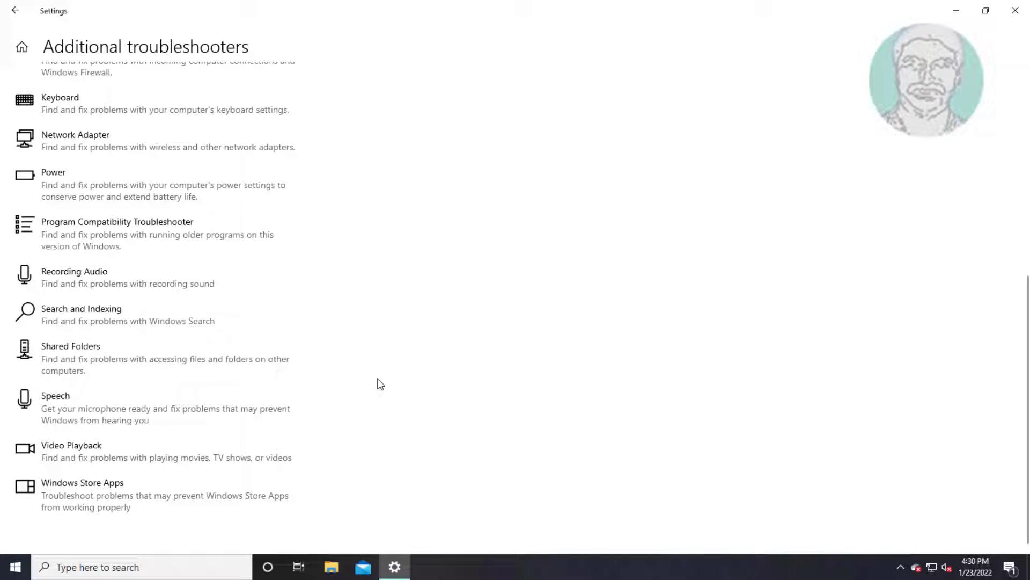
click(103, 482)
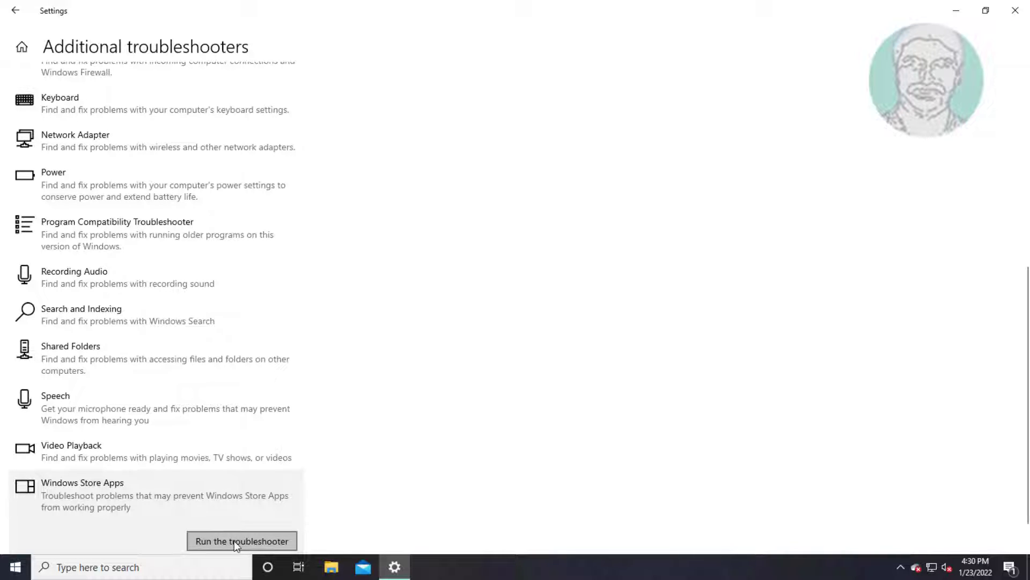
click(234, 541)
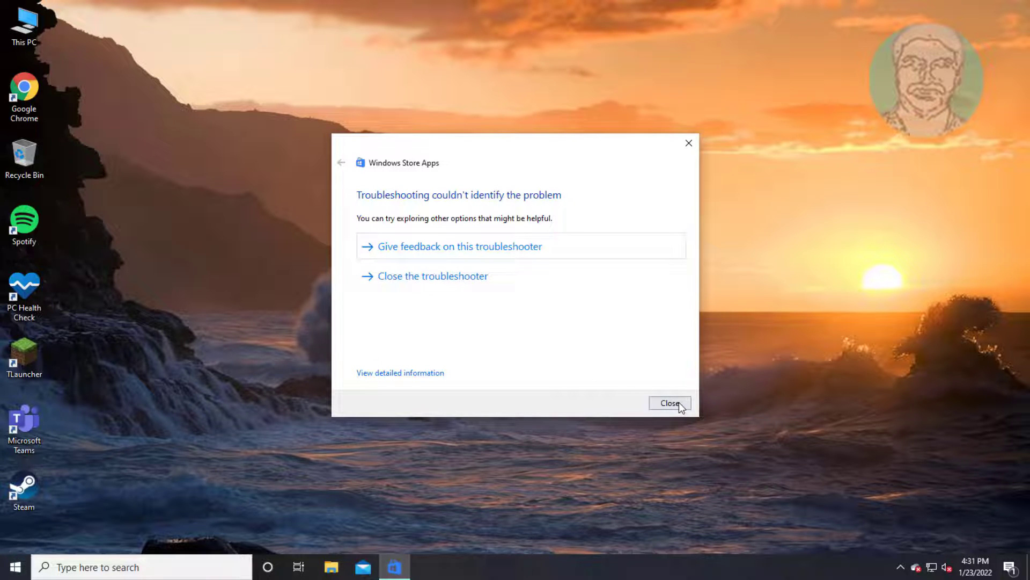
click(679, 402)
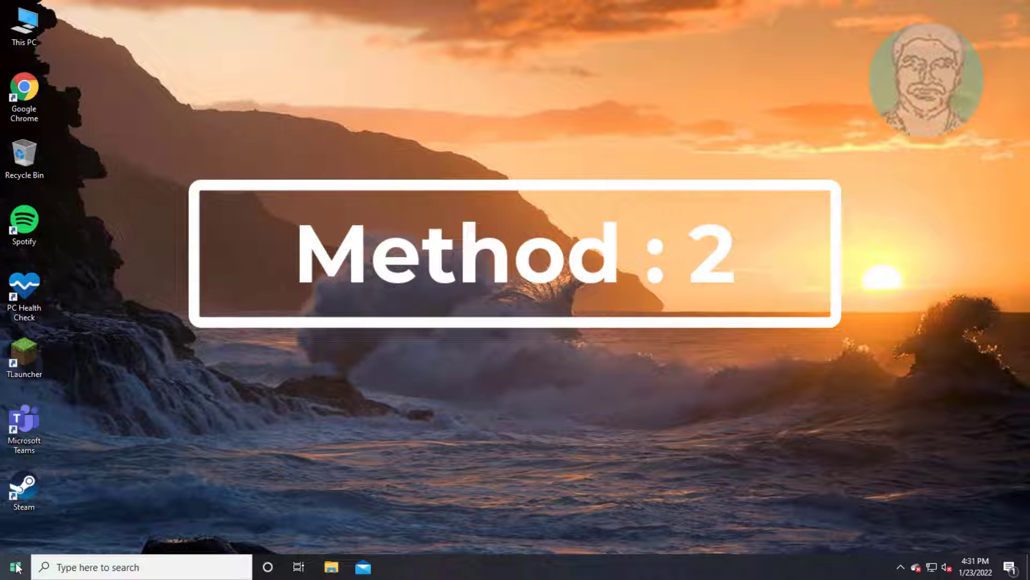
Clear the Store cache with wsreset from the Run dialog, then close the reopened Store
right_click(16, 567)
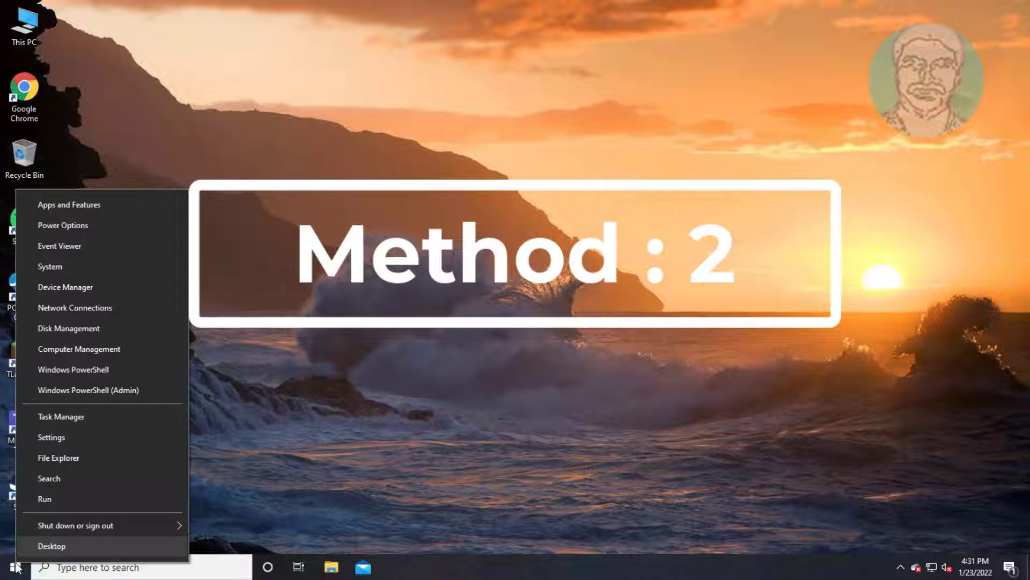
click(54, 499)
text(wsreset)
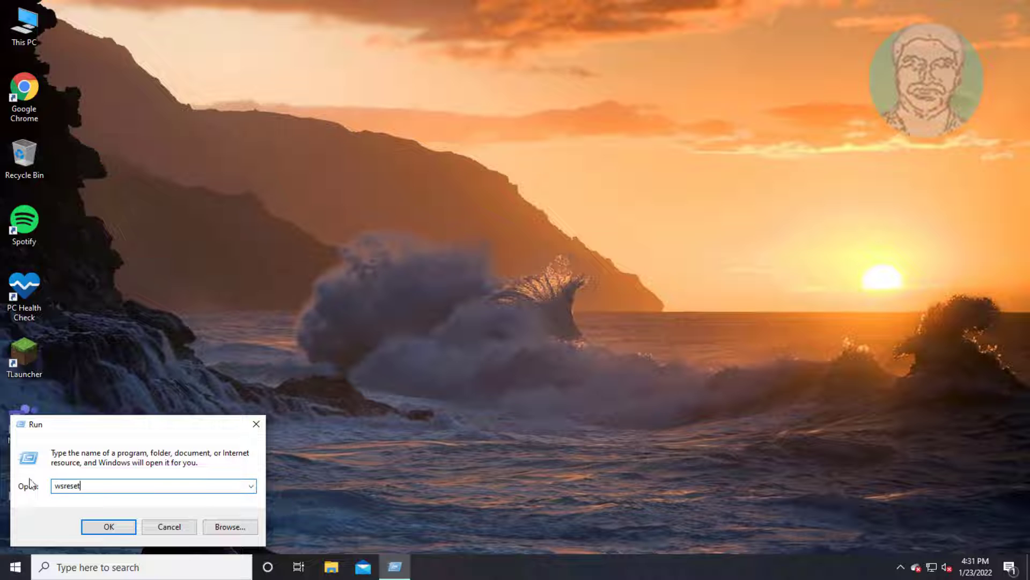
click(108, 527)
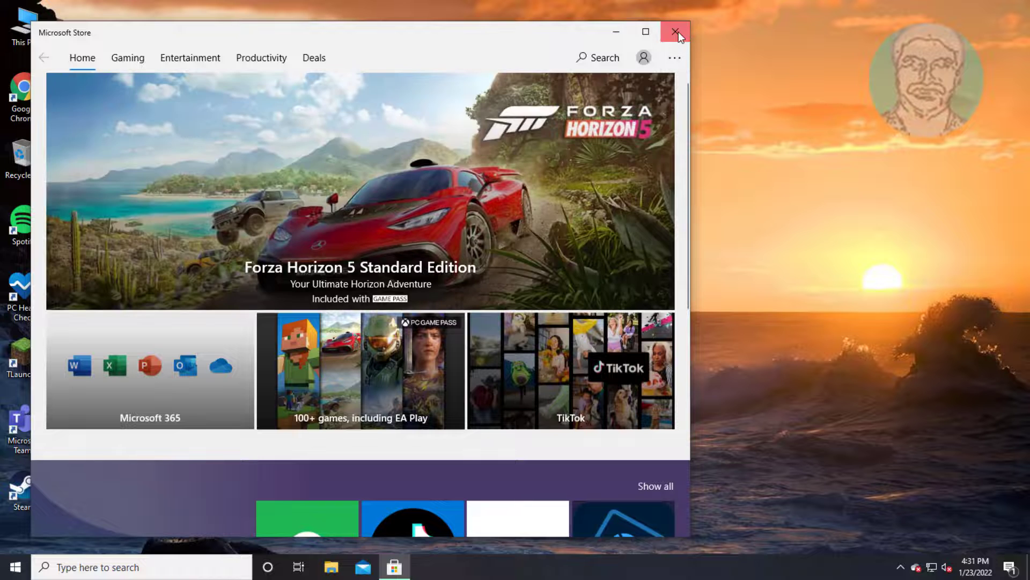
click(676, 32)
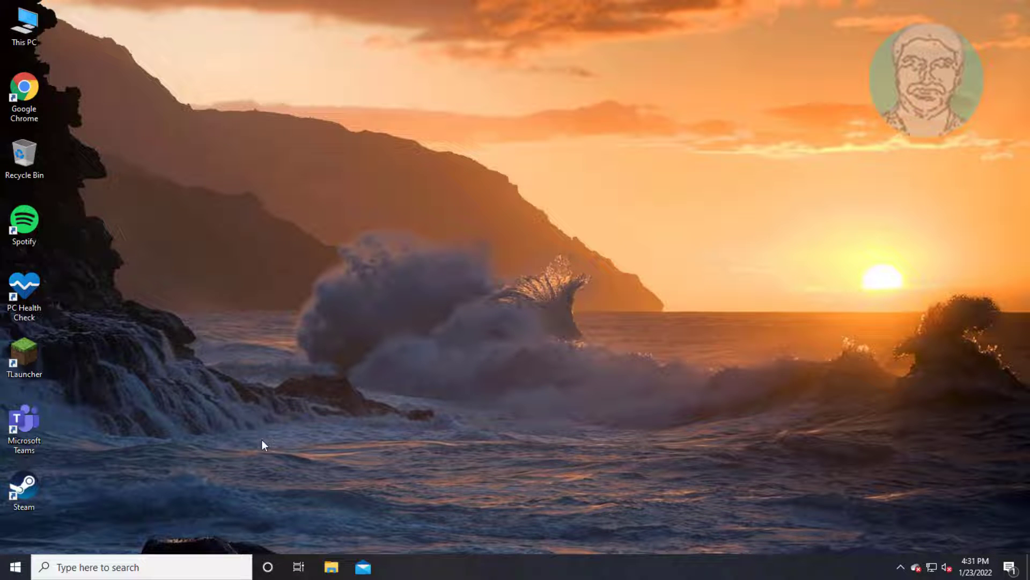
Reset Microsoft Store's app data from its Advanced options in Apps, then close Settings
click(15, 567)
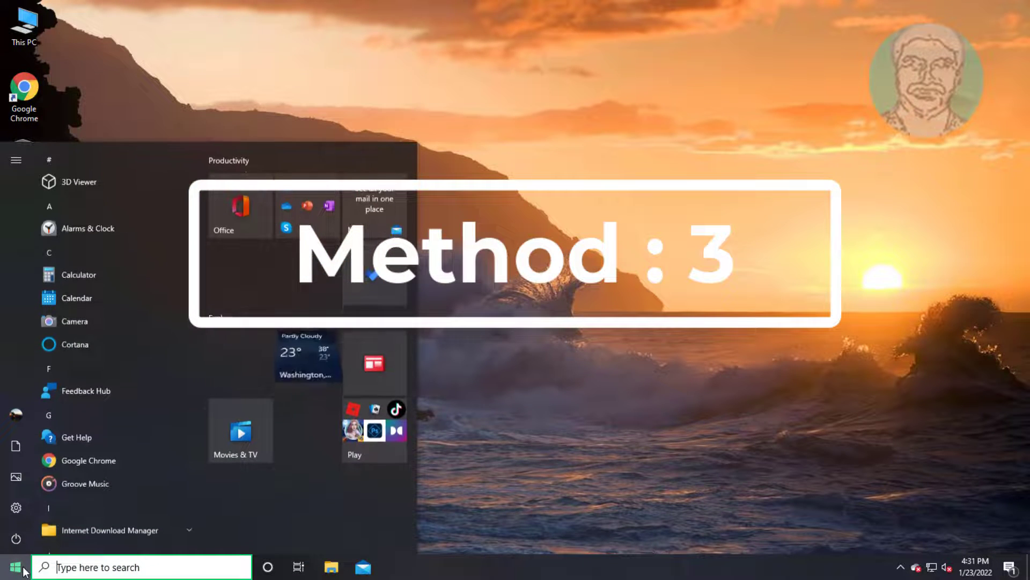
click(16, 507)
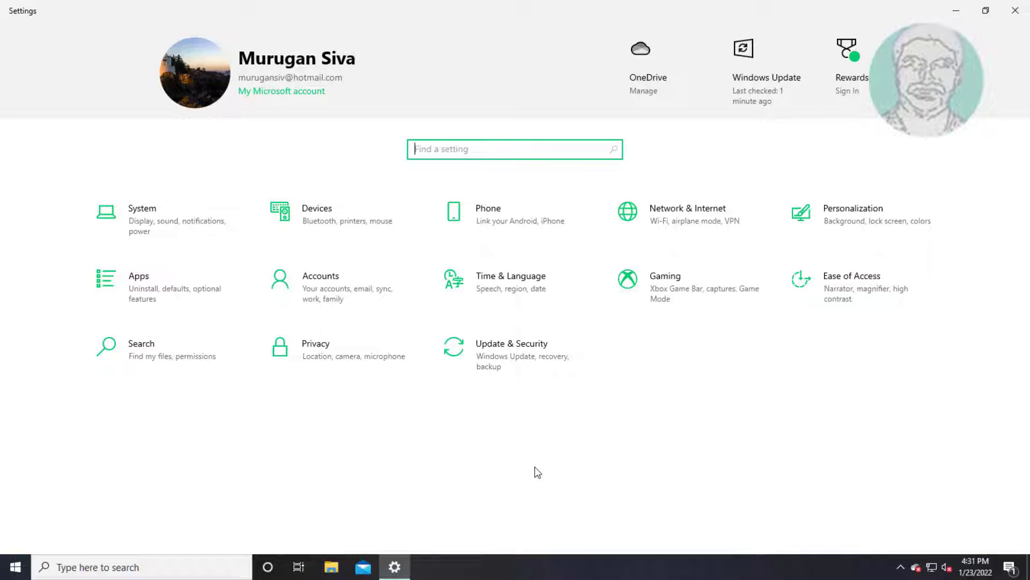
click(158, 290)
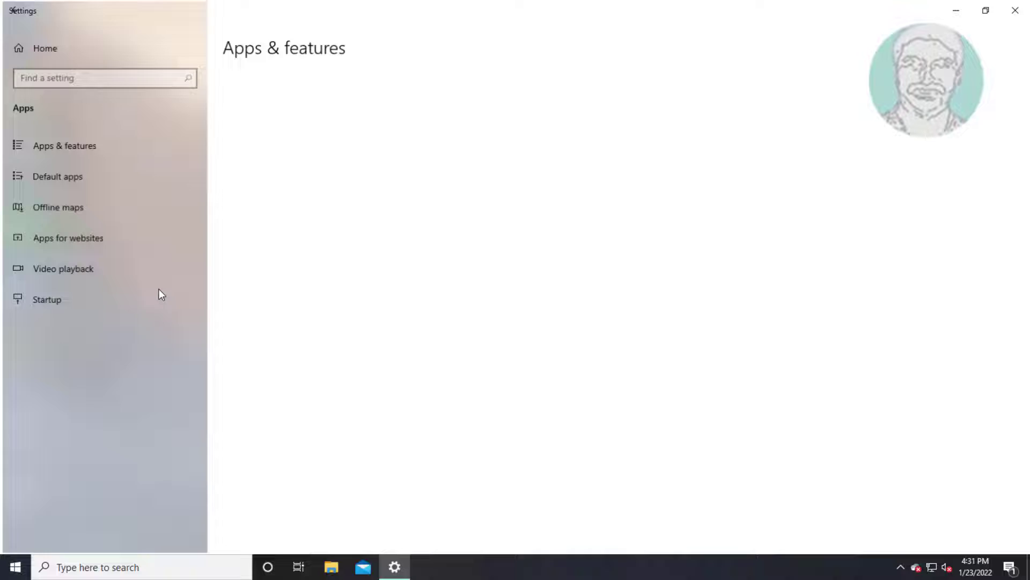
click(241, 289)
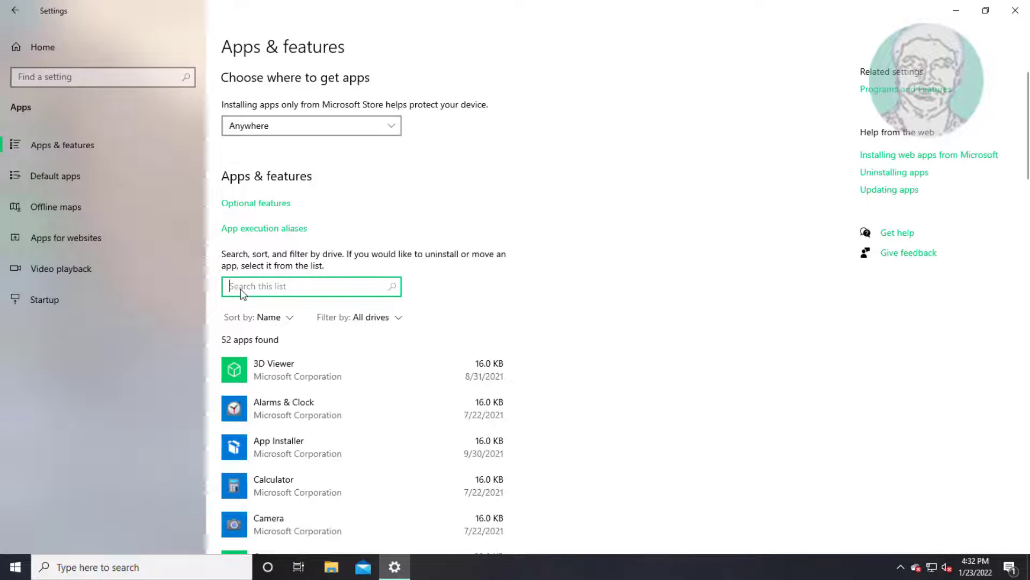
text(store)
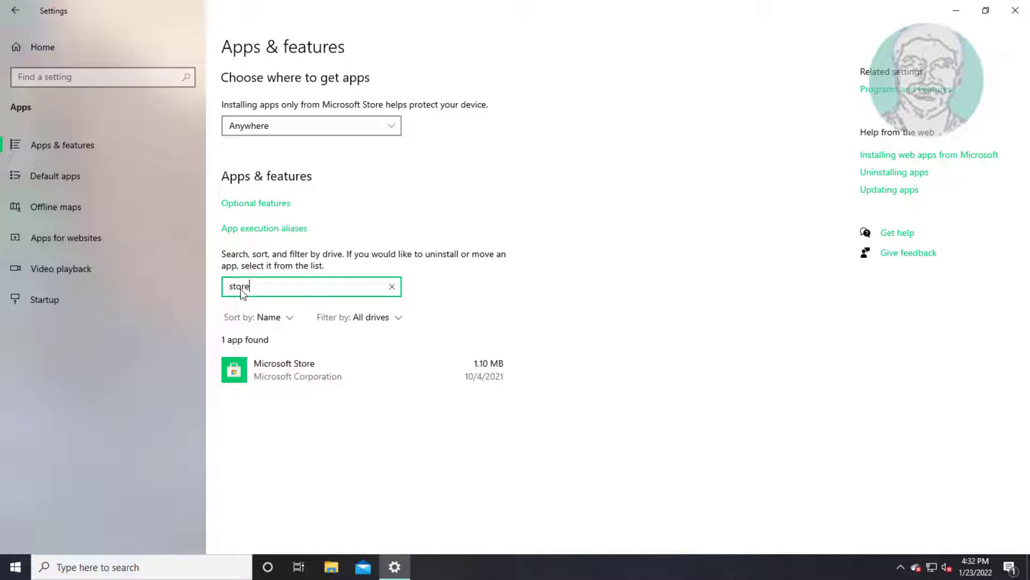
click(327, 379)
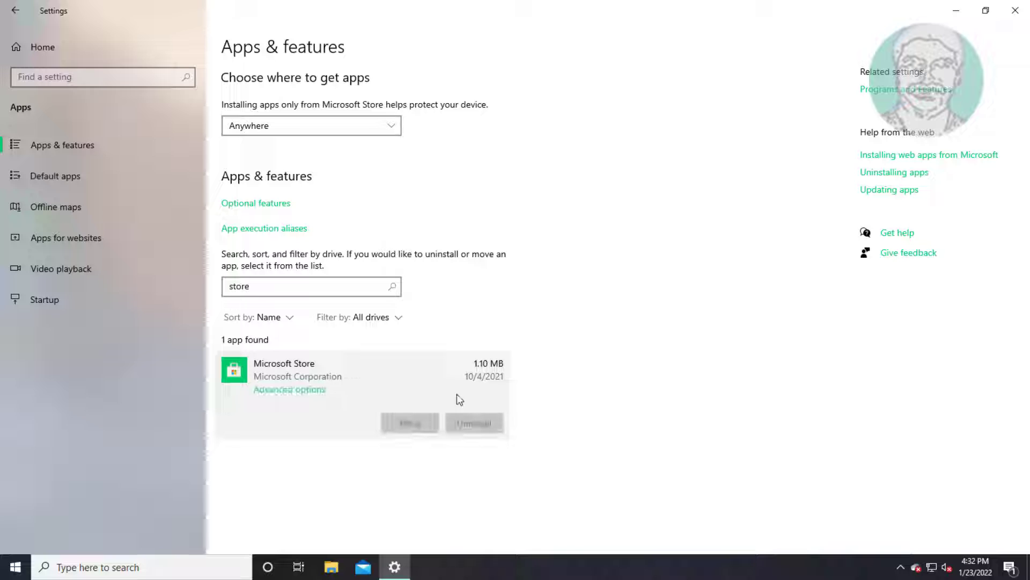
click(291, 390)
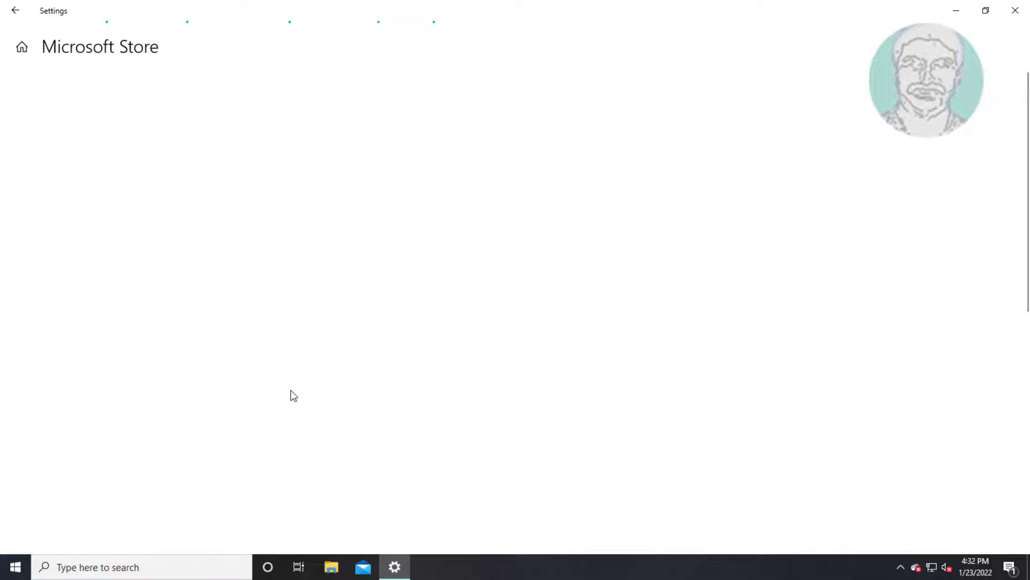
scroll(293, 395, down, 3)
scroll(293, 394, down, 2)
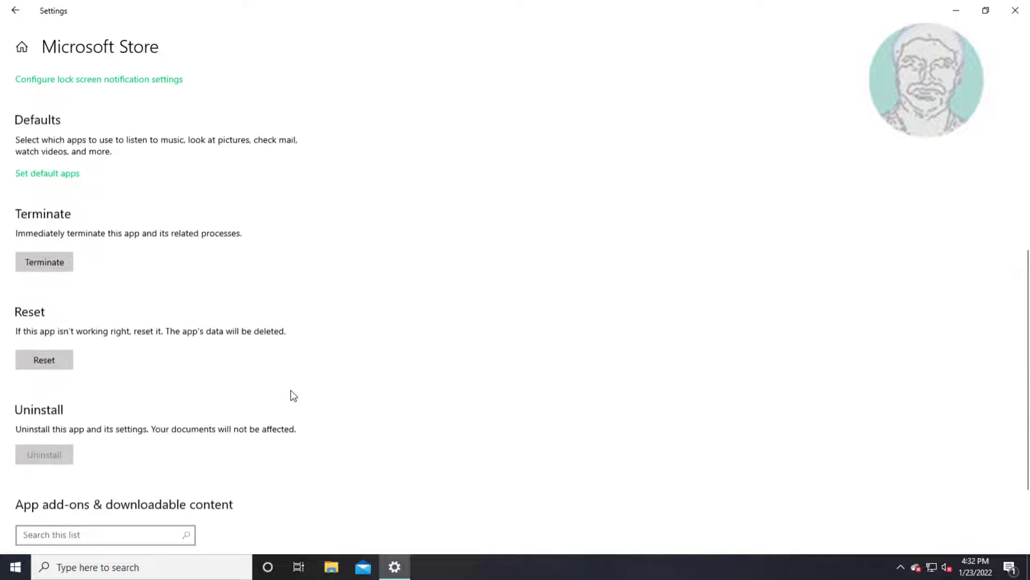
scroll(293, 394, down, 1)
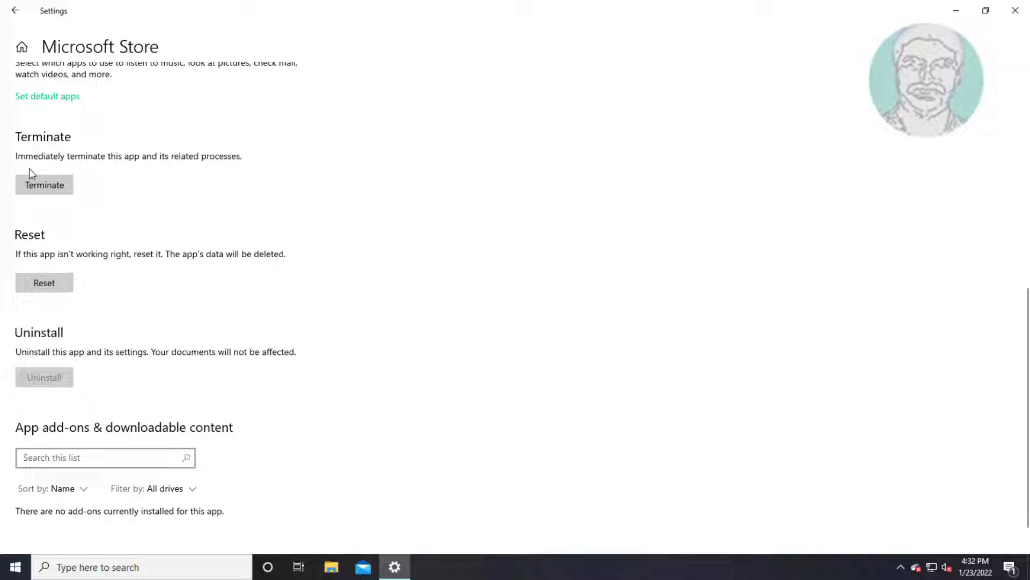
click(45, 281)
click(151, 252)
click(1015, 10)
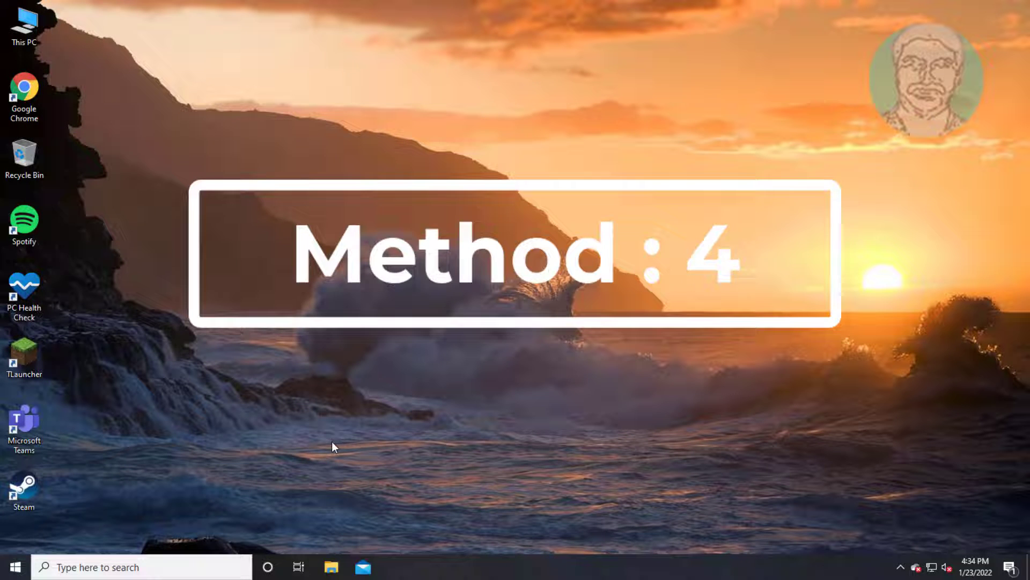
Launch Windows PowerShell as administrator from taskbar search and approve the UAC prompt
click(104, 568)
text(po)
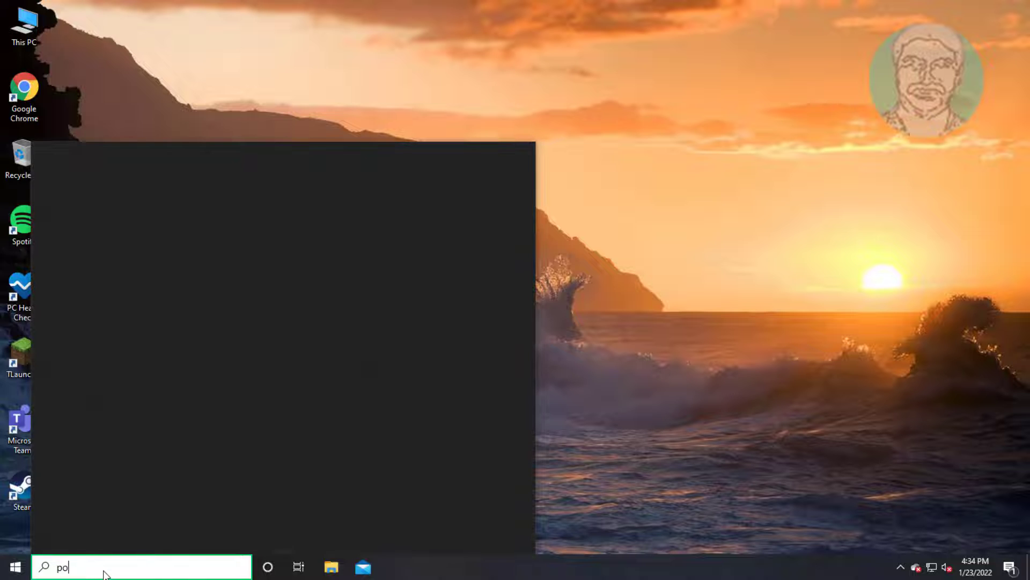
text(wershell)
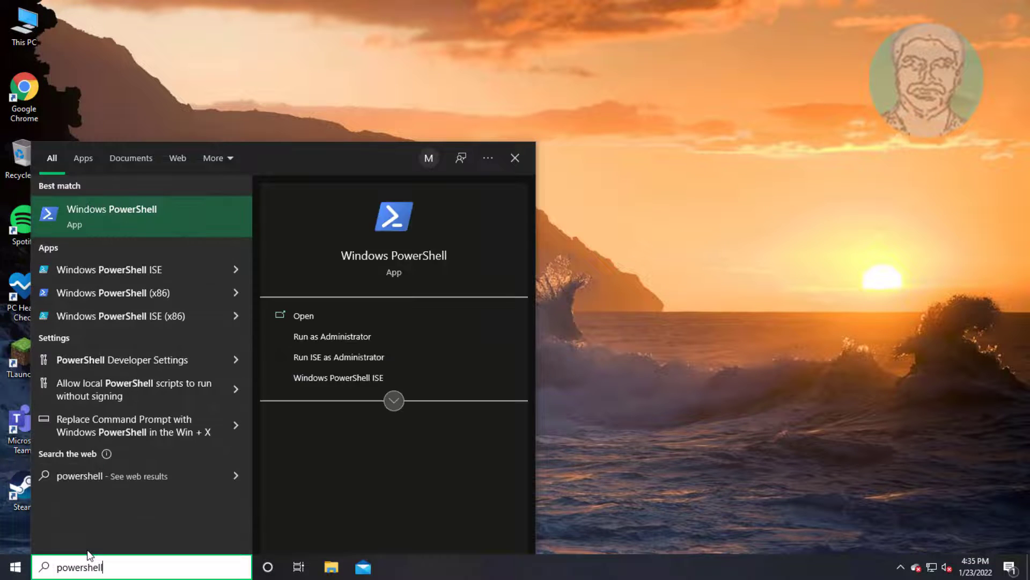
right_click(110, 213)
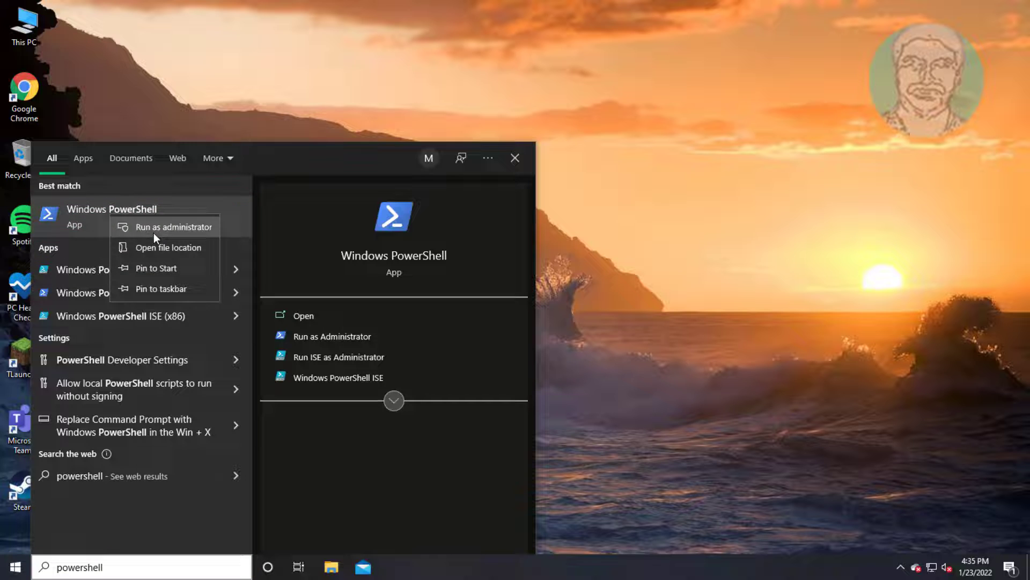
click(155, 231)
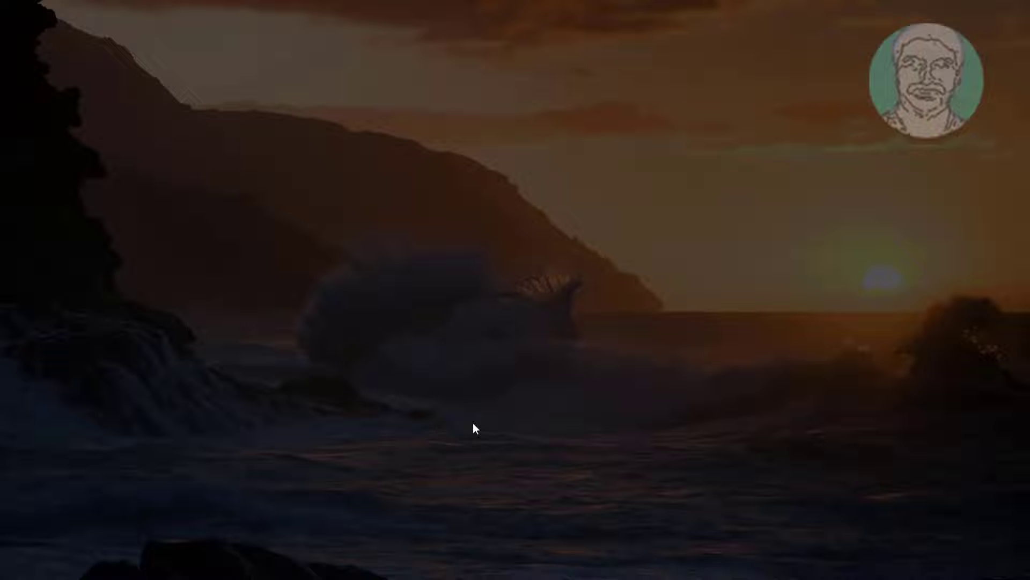
click(444, 363)
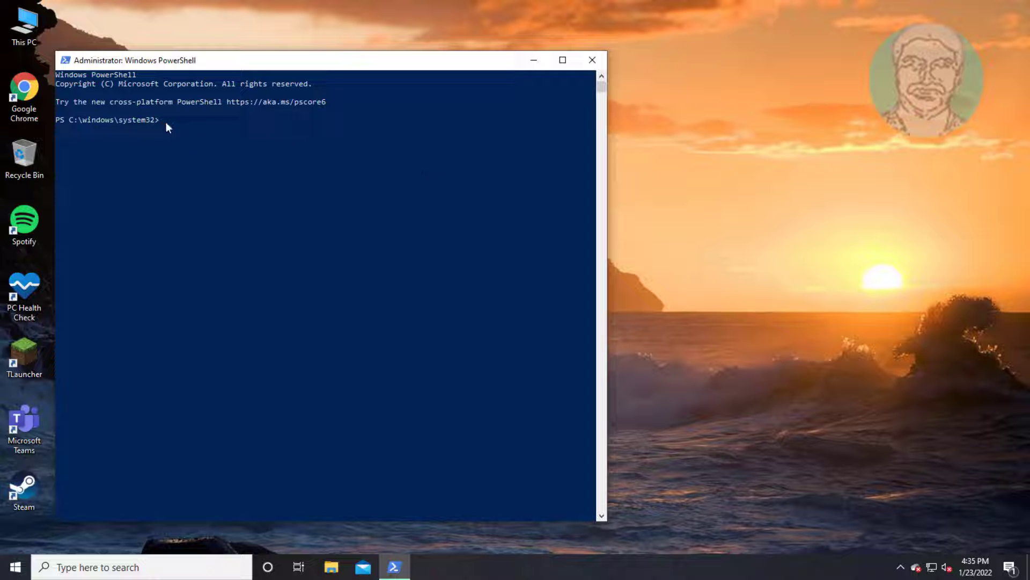
Re-register the WindowsStore package for all users with Get-AppXPackage, then exit PowerShell
right_click(167, 122)
key(Return)
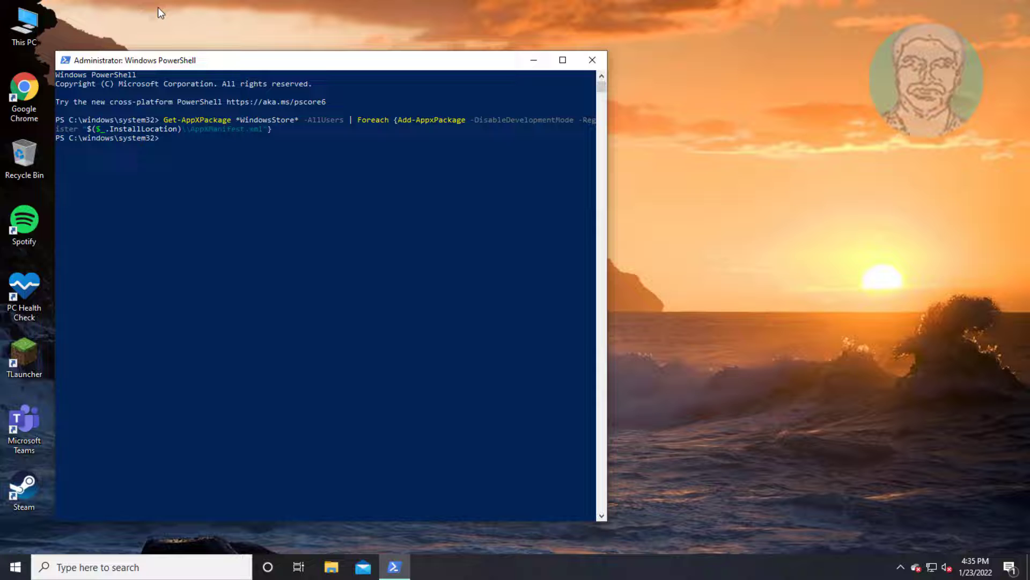
text(ex)
text(it)
key(Return)
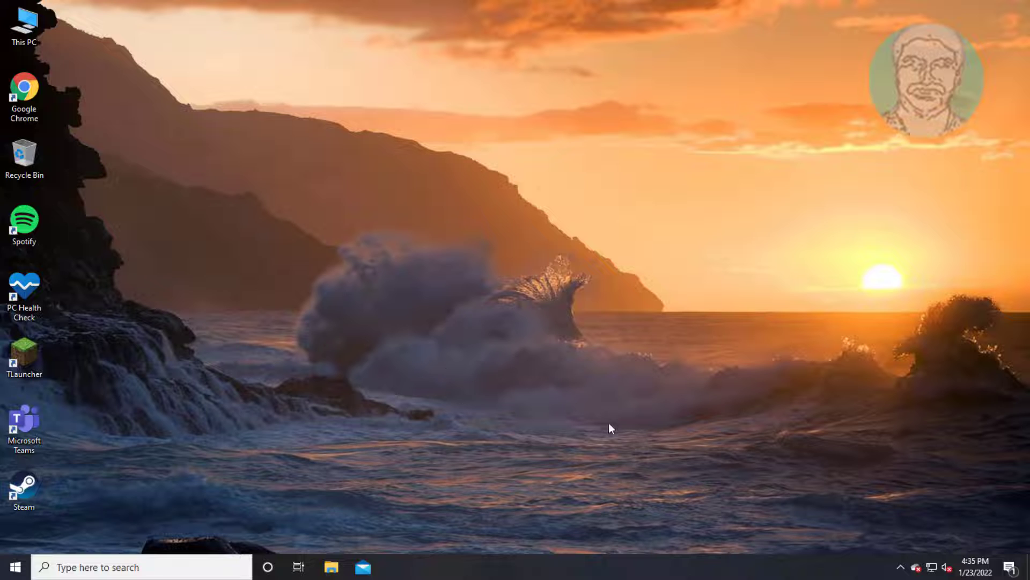
click(25, 95)
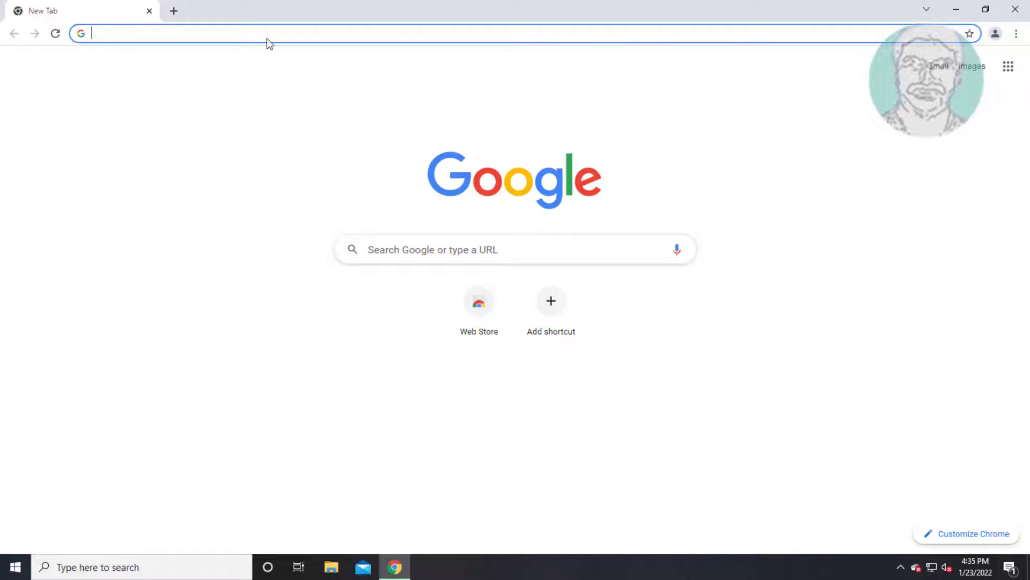
text(windows )
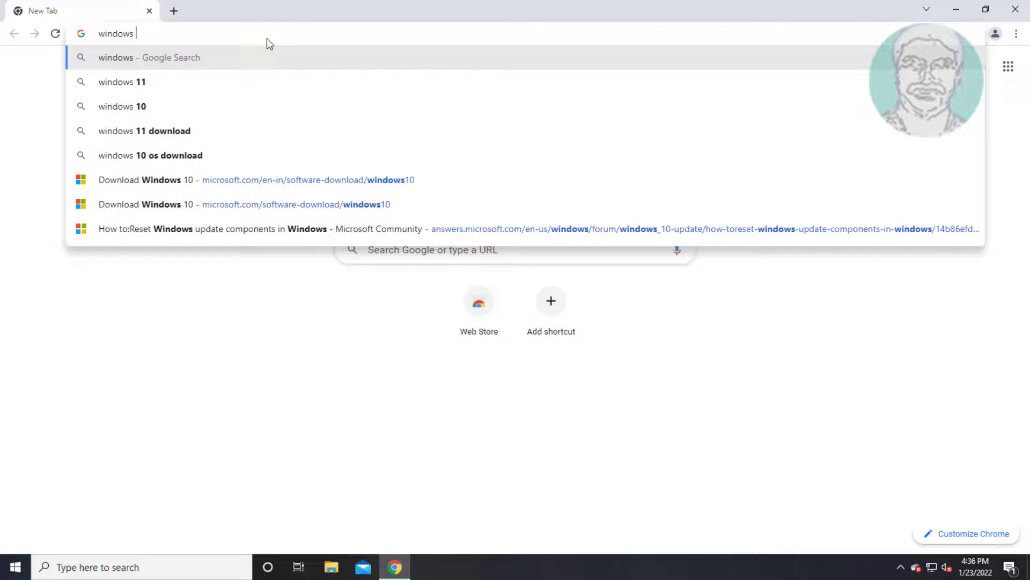
text(10 downlo)
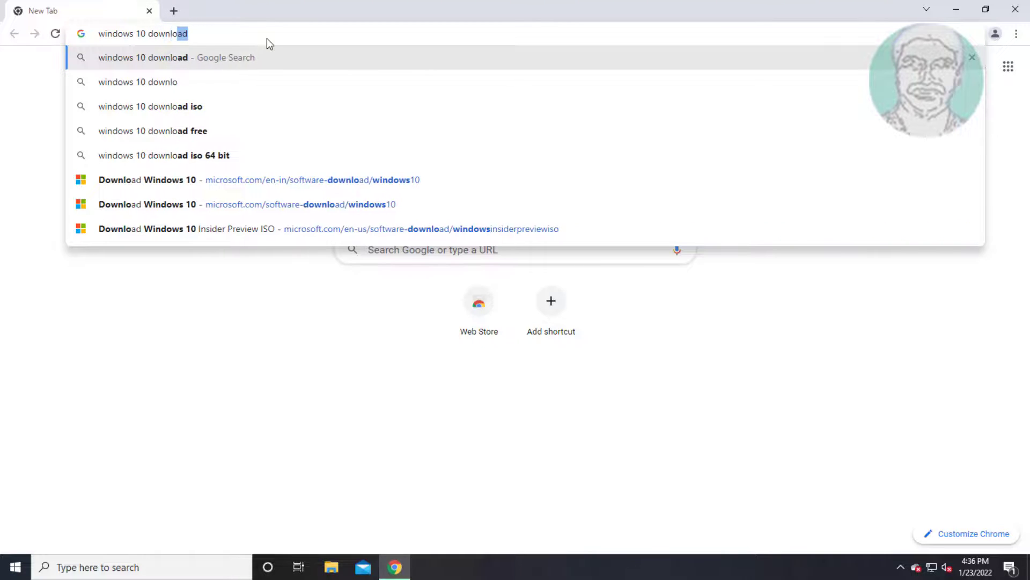
Download MediaCreationTool from Microsoft's Windows 10 download page and run it
key(Return)
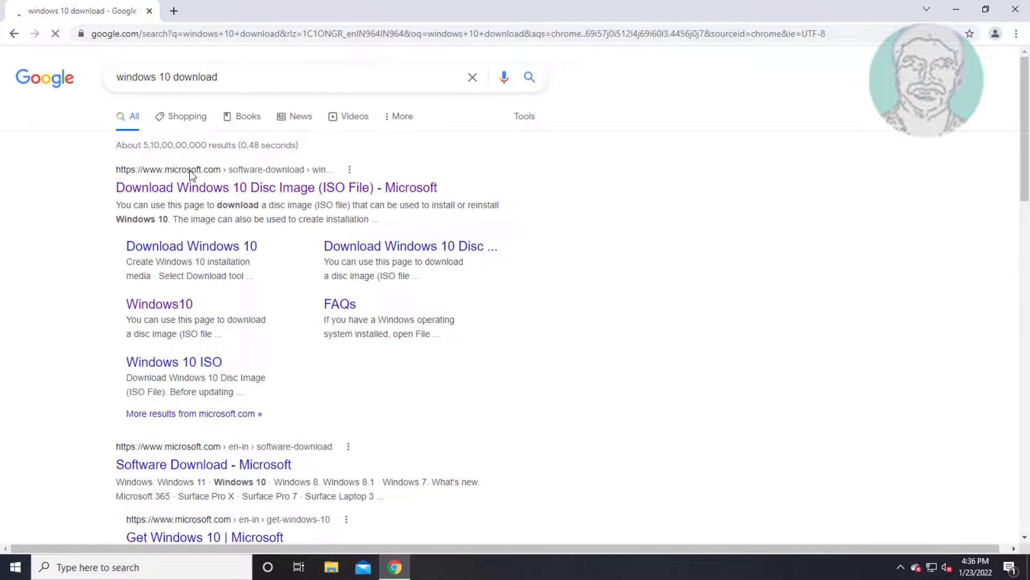
click(200, 190)
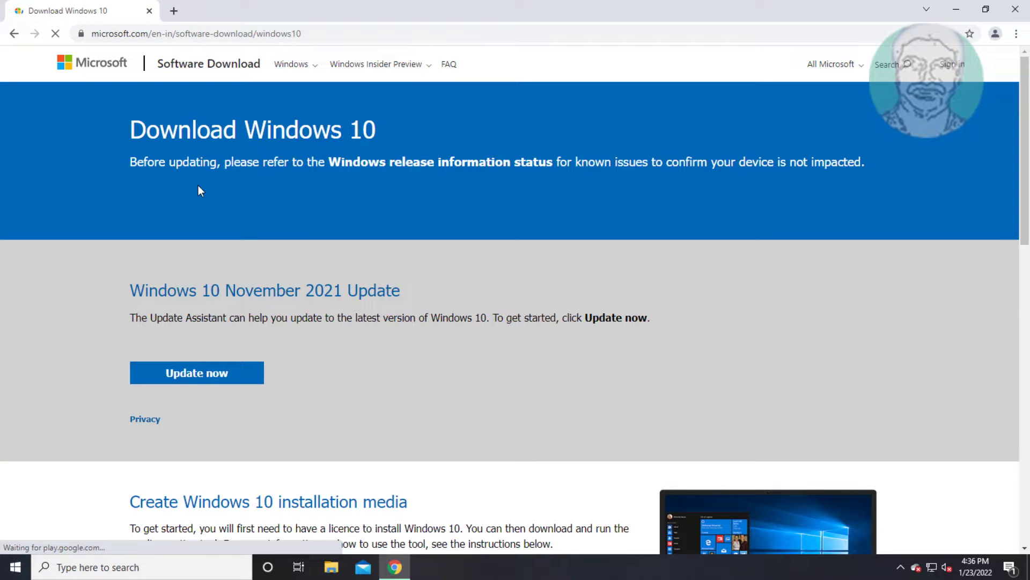
scroll(342, 379, down, 4)
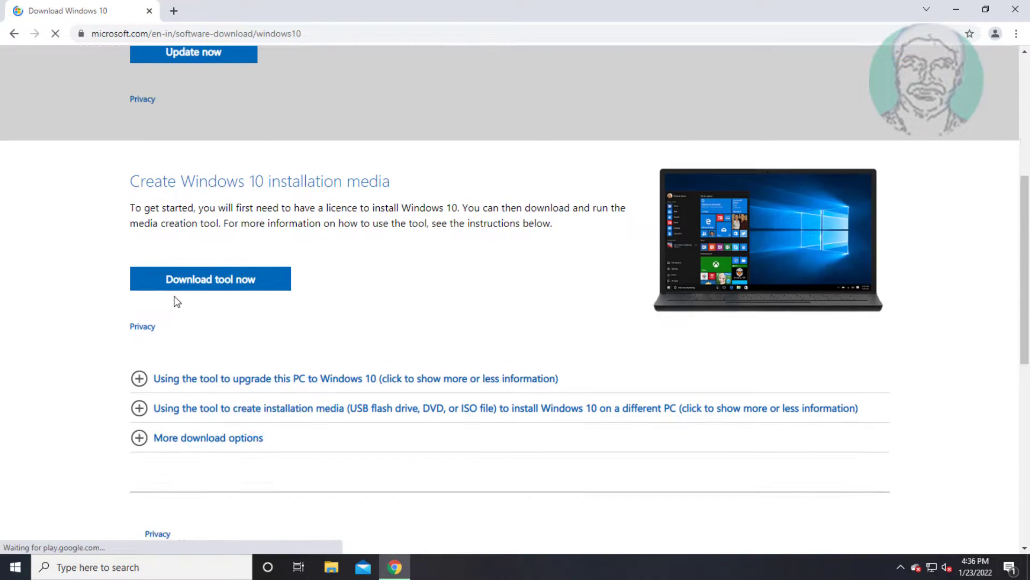
click(205, 279)
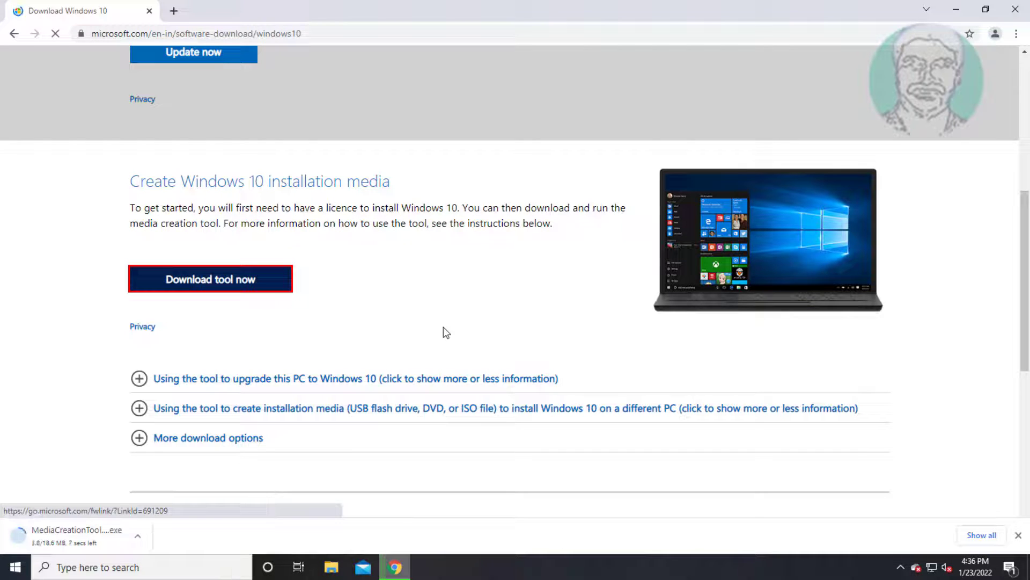
click(74, 535)
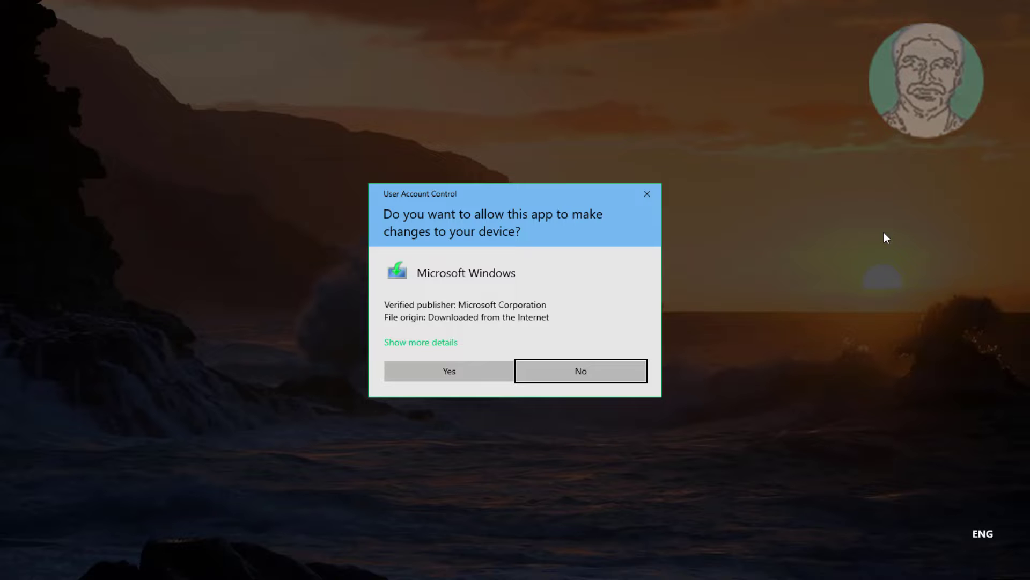
Approve Setup, accept the license terms, and install Windows 10 Pro keeping files and apps
click(449, 371)
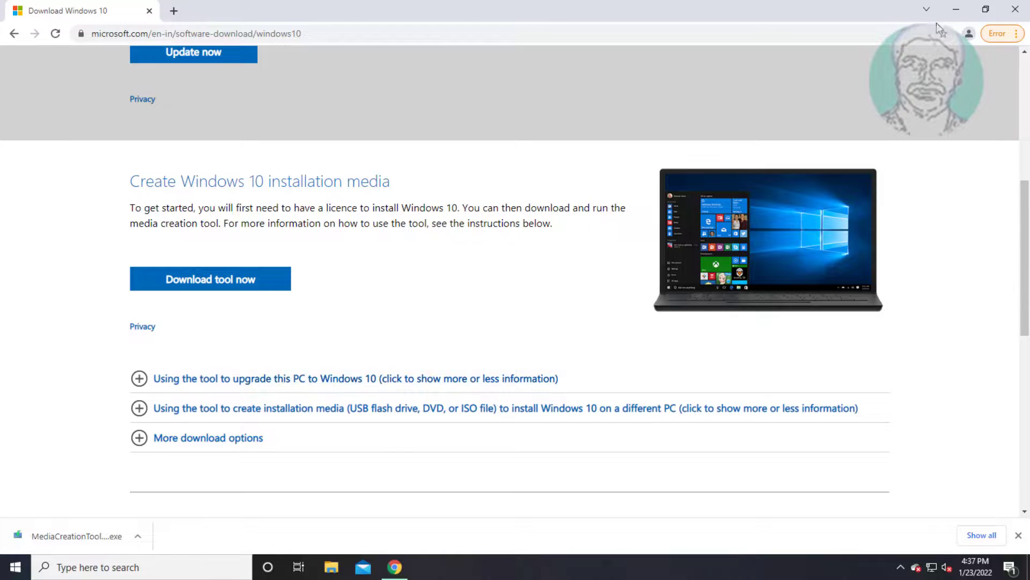
click(955, 9)
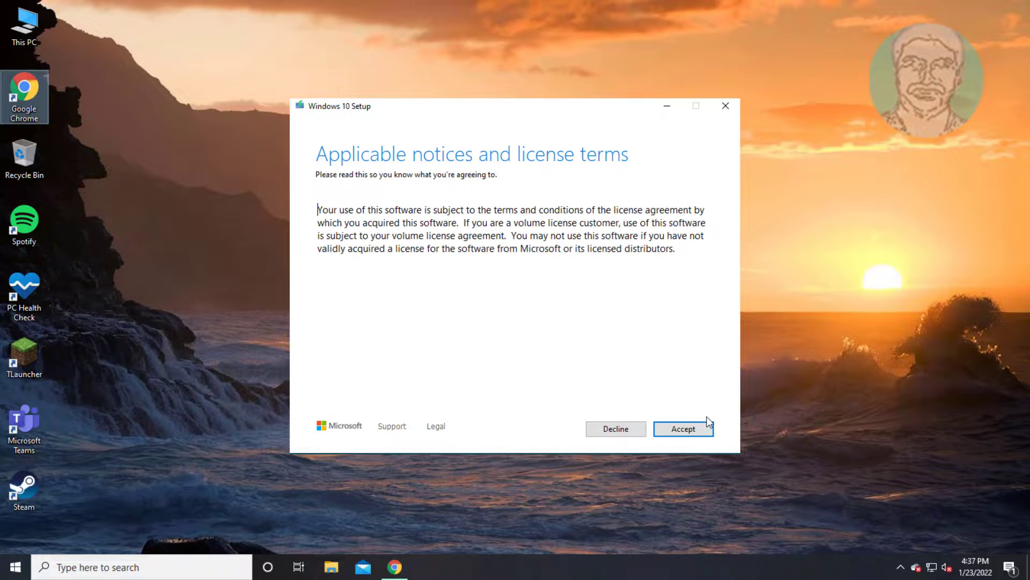
click(698, 429)
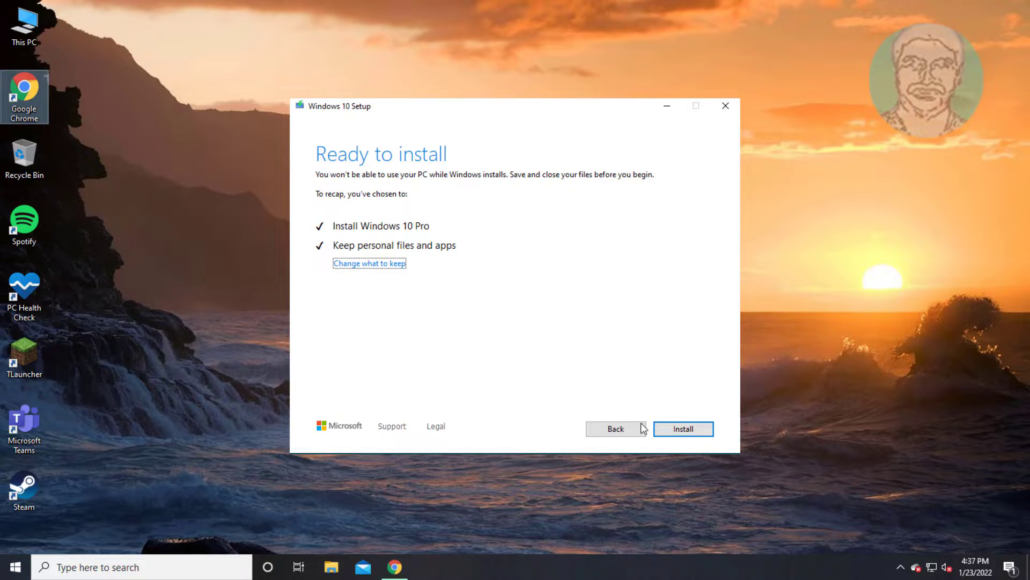
click(683, 428)
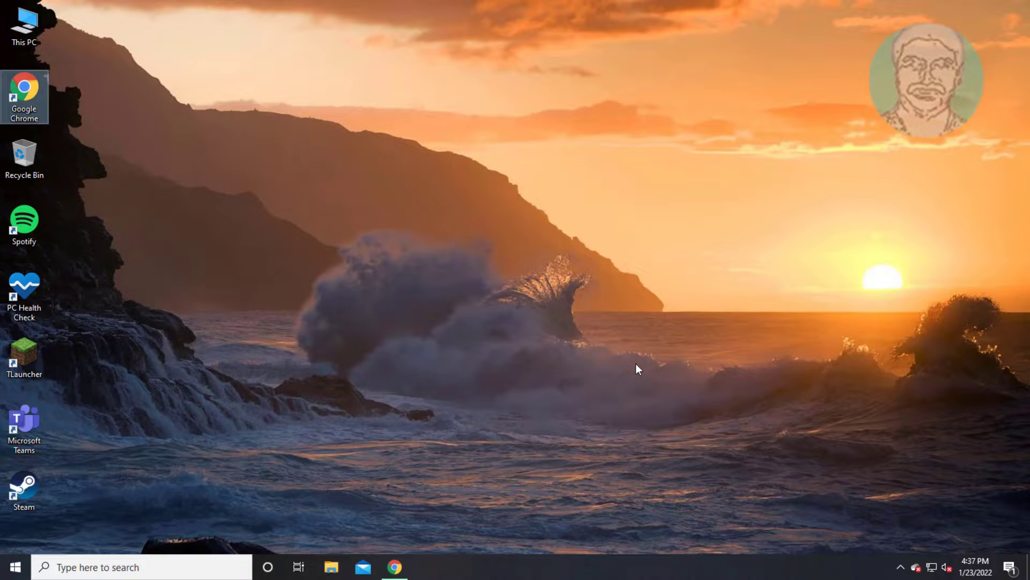